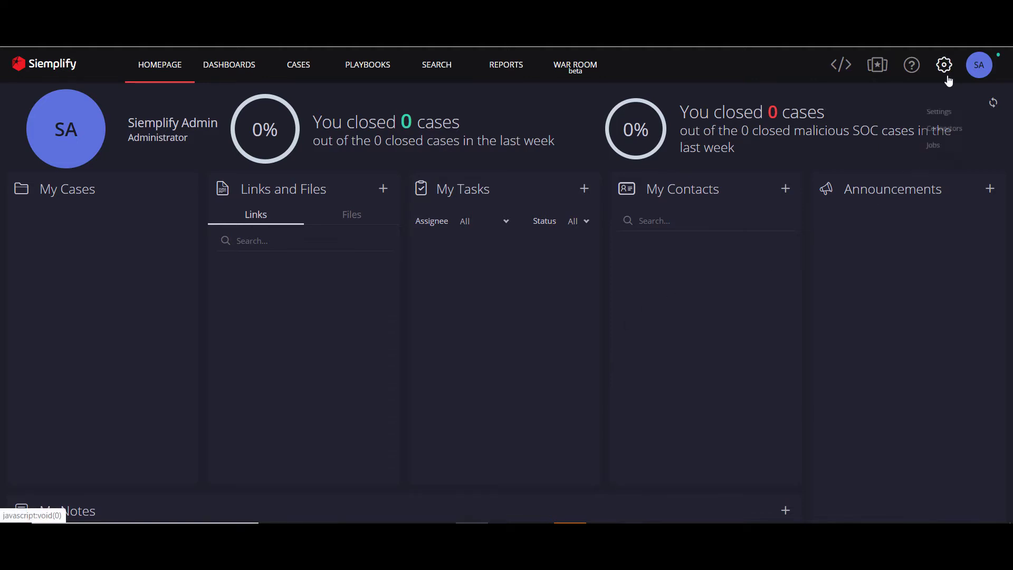
Save G Suite as the SAML identity provider under Settings > External Authentication
left_click(944, 108)
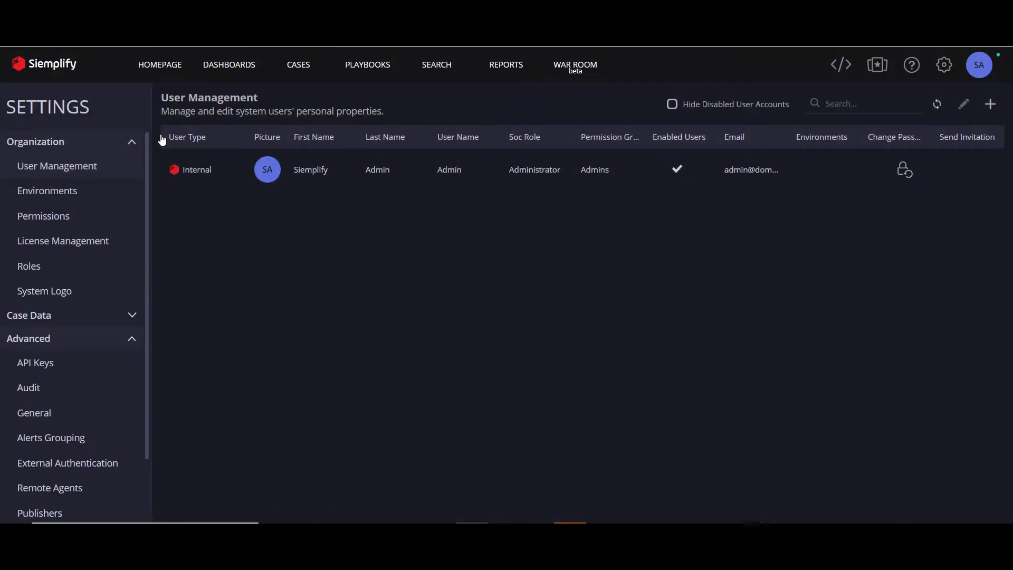
left_click(62, 467)
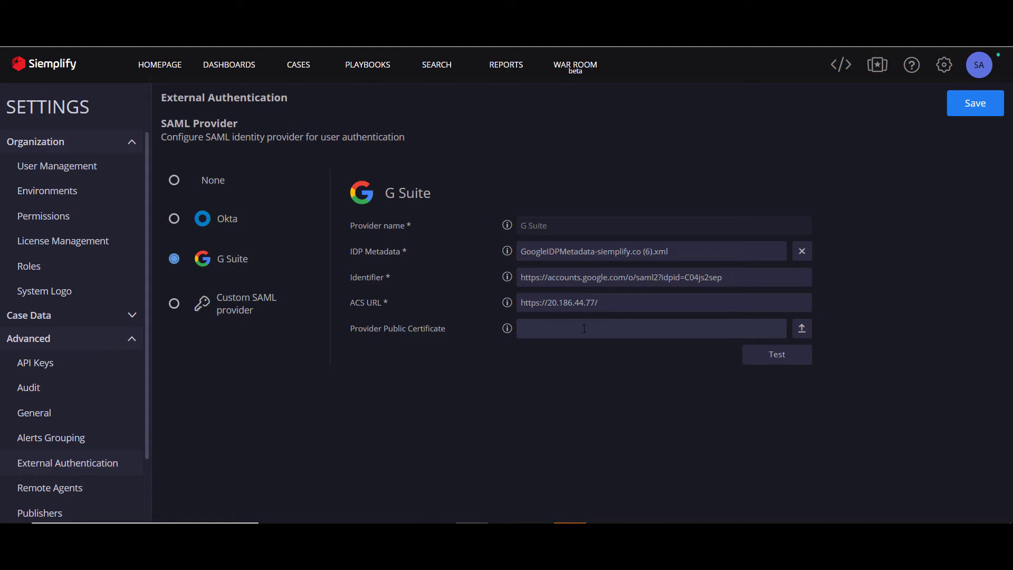
left_click(962, 111)
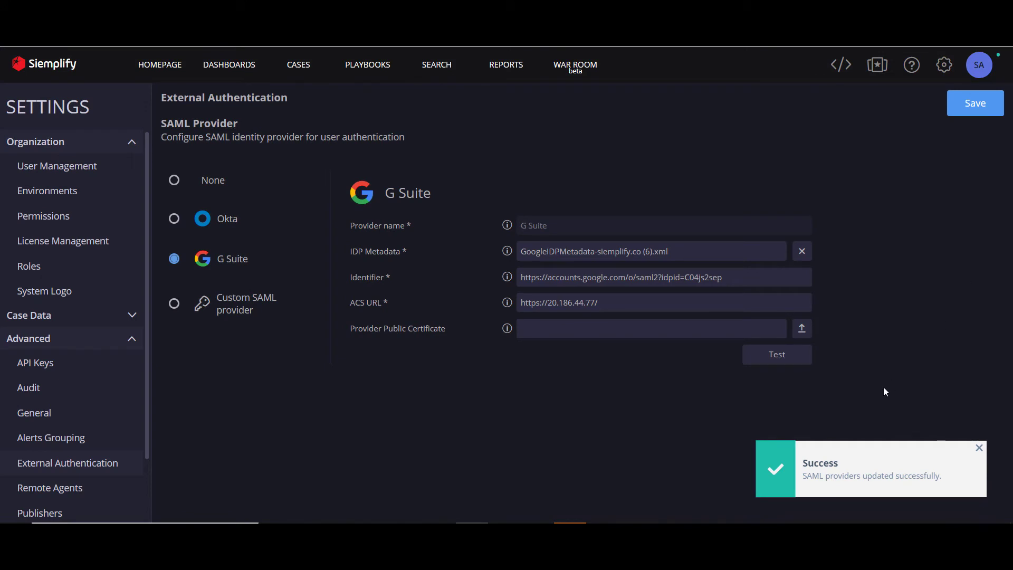
Start a new user in User Management with User Type set to G Suite
left_click(36, 170)
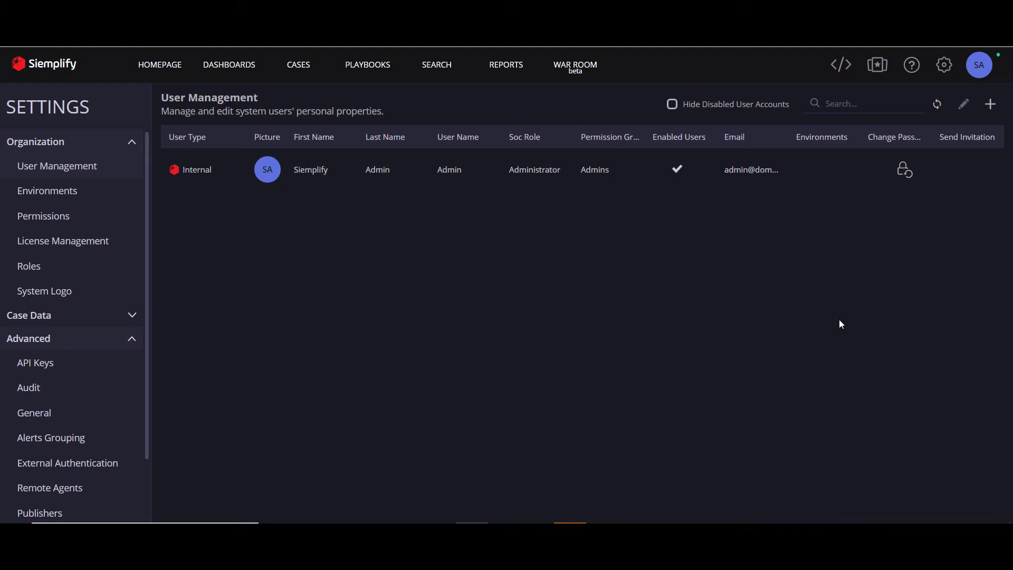
left_click(990, 107)
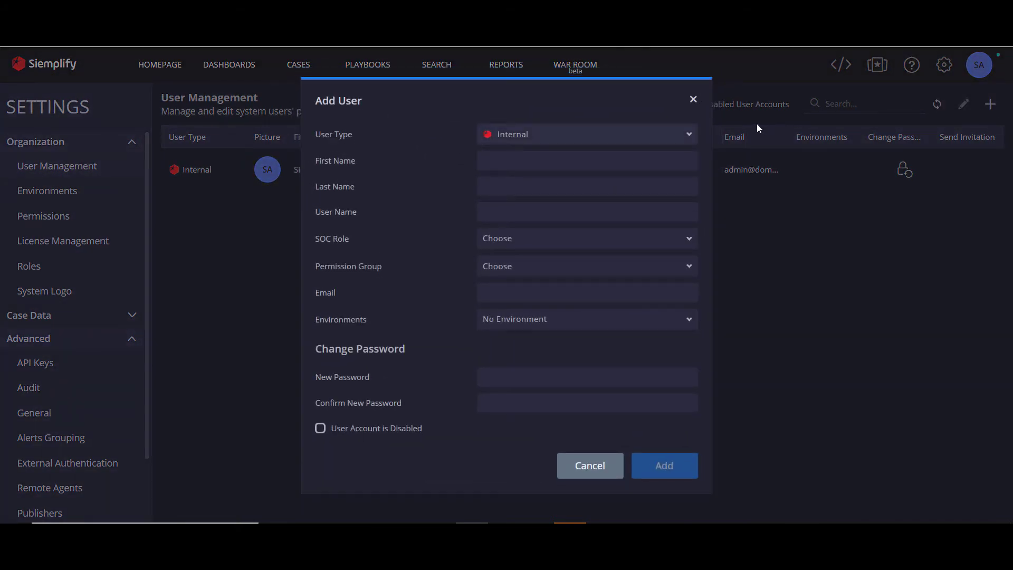
left_click(593, 140)
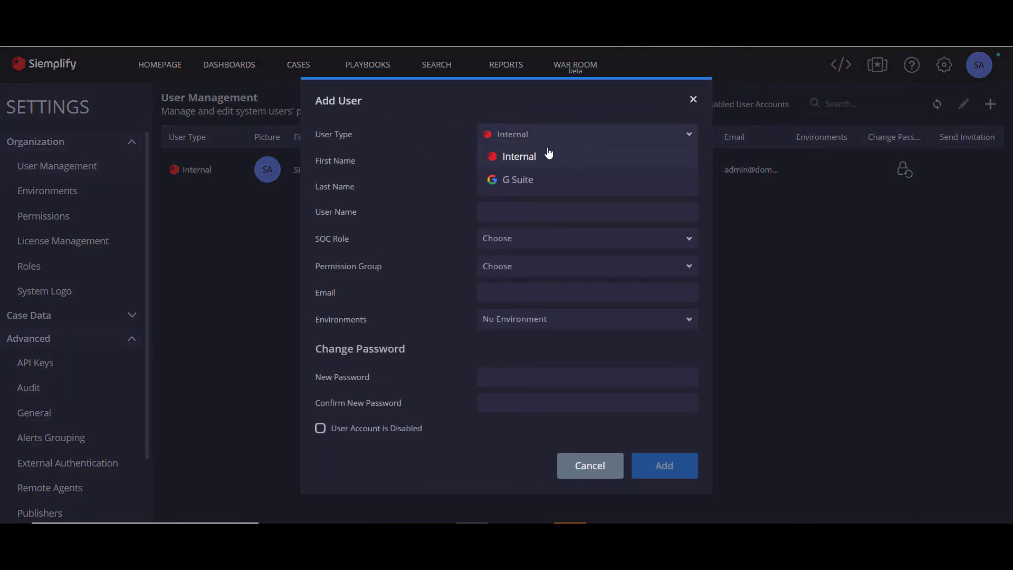
left_click(527, 180)
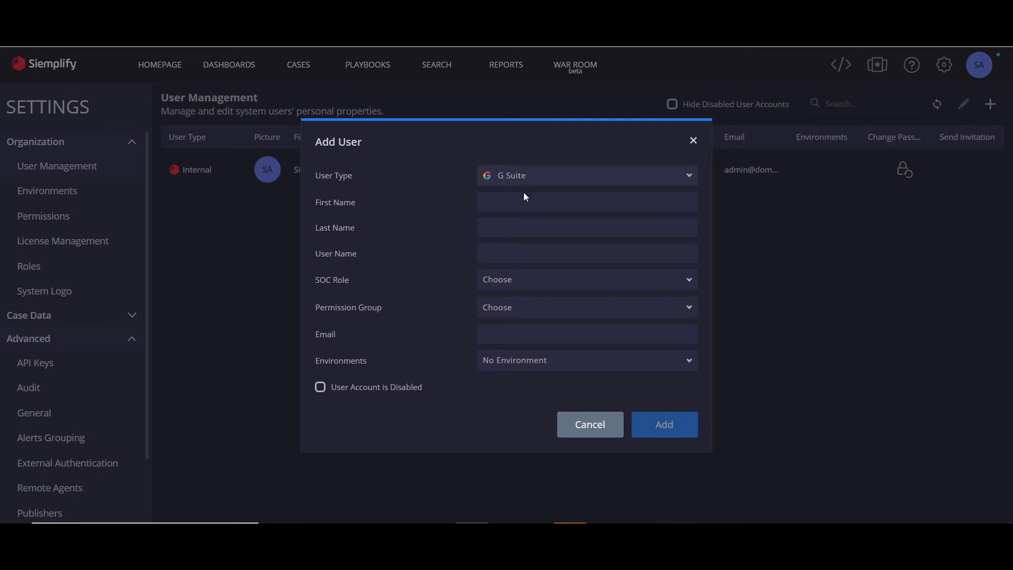
left_click(518, 206)
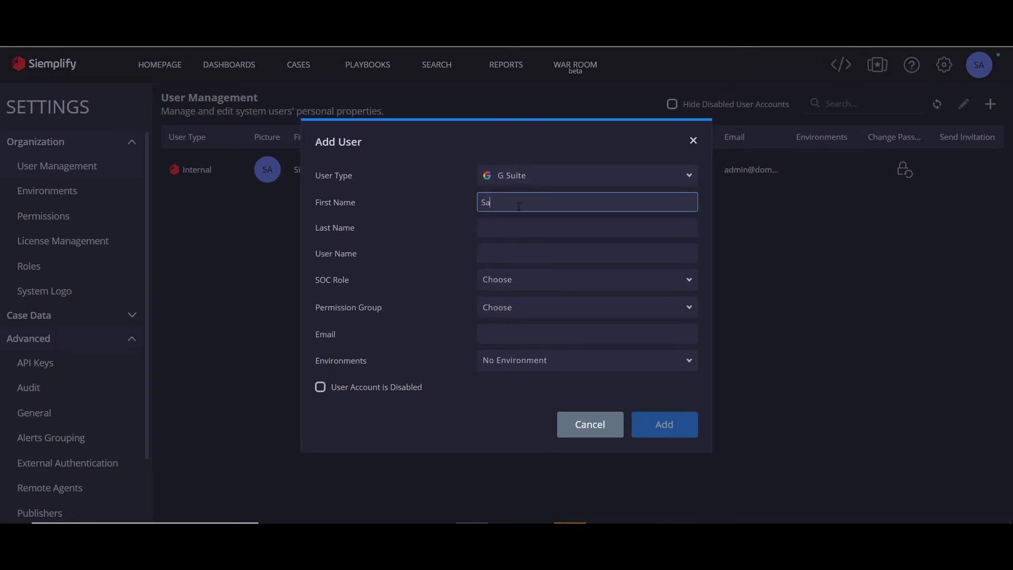
left_click(513, 237)
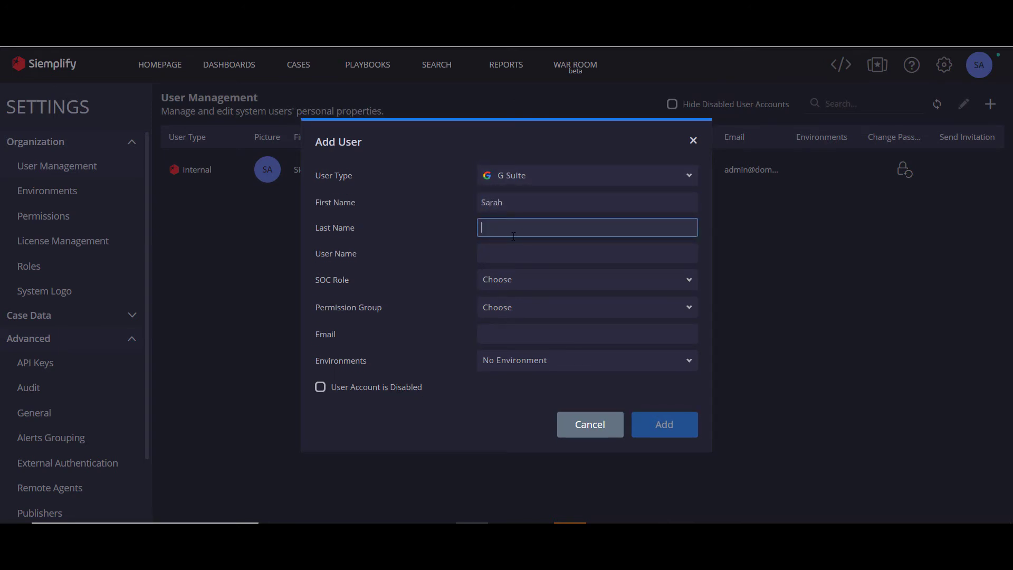
left_click(504, 256)
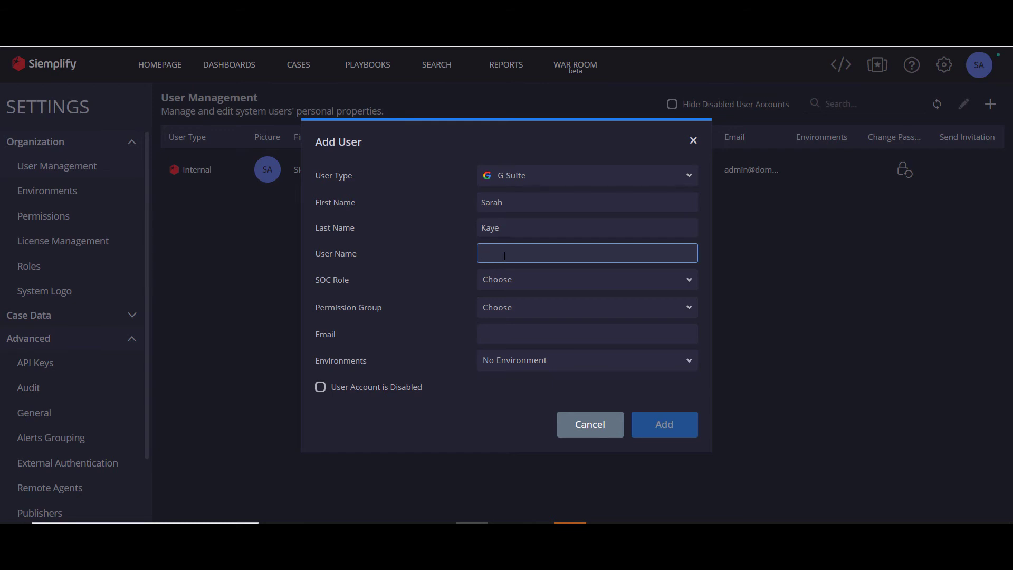
left_click_drag(578, 254, 477, 250)
key("ctrl+c")
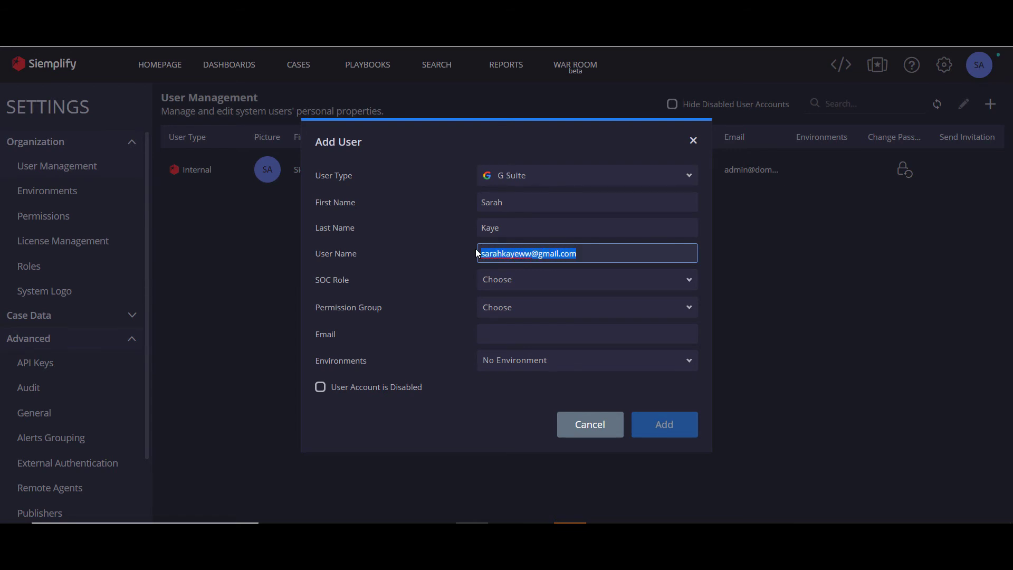
left_click(509, 333)
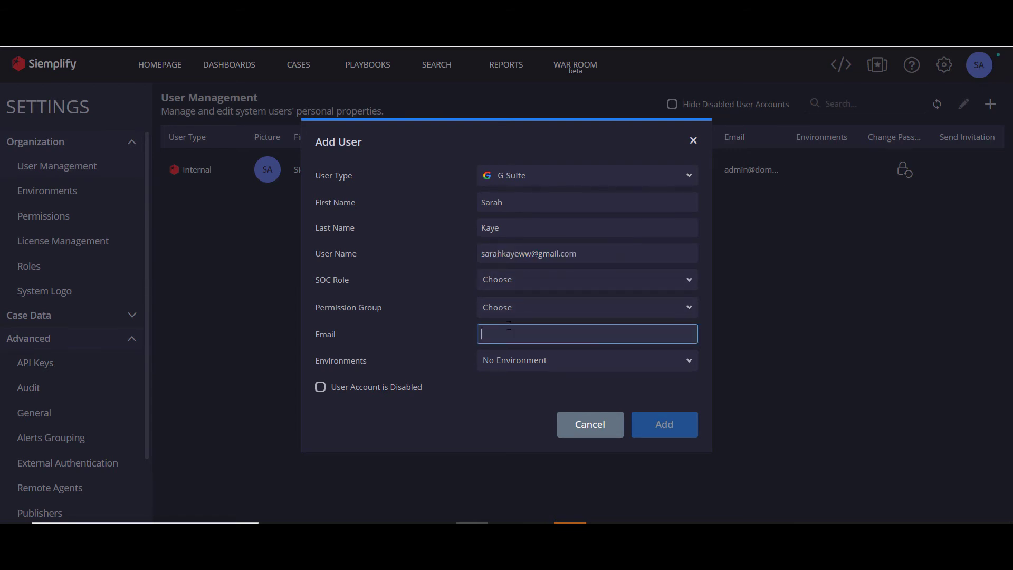
key("ctrl+v")
Assign the Tier2 SOC role and the Readers permission group
left_click(516, 289)
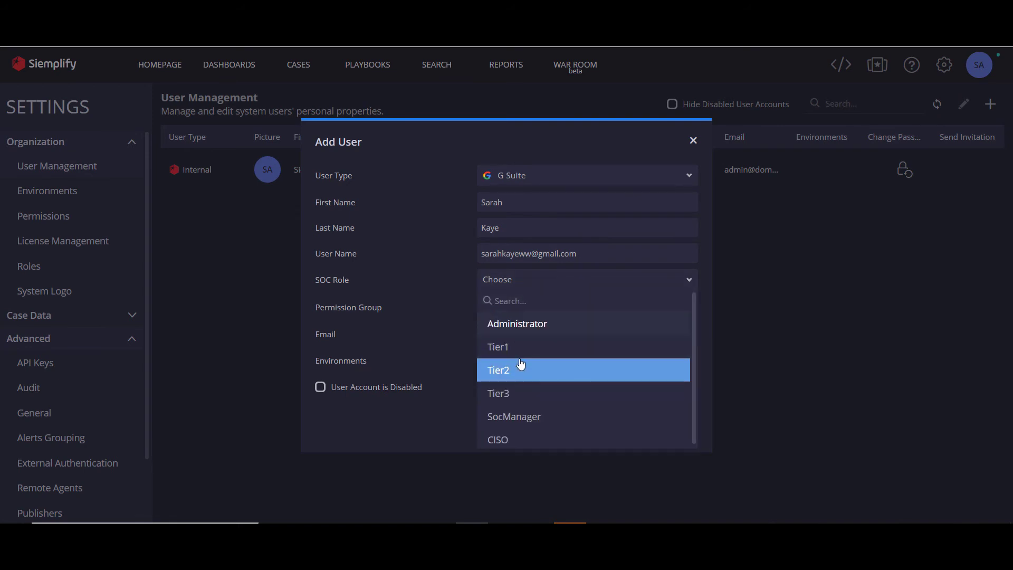
left_click(519, 368)
left_click(514, 315)
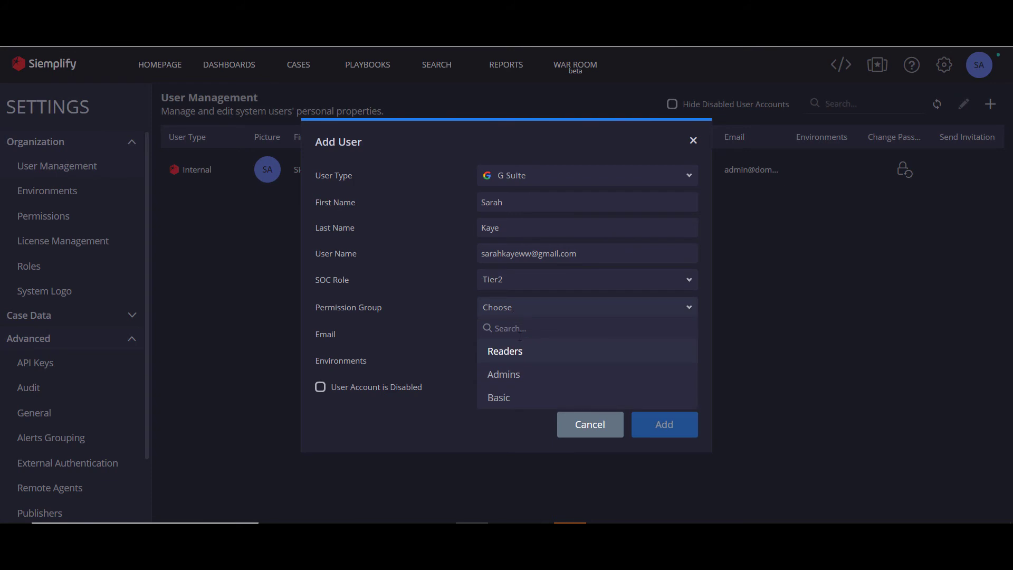
left_click(526, 358)
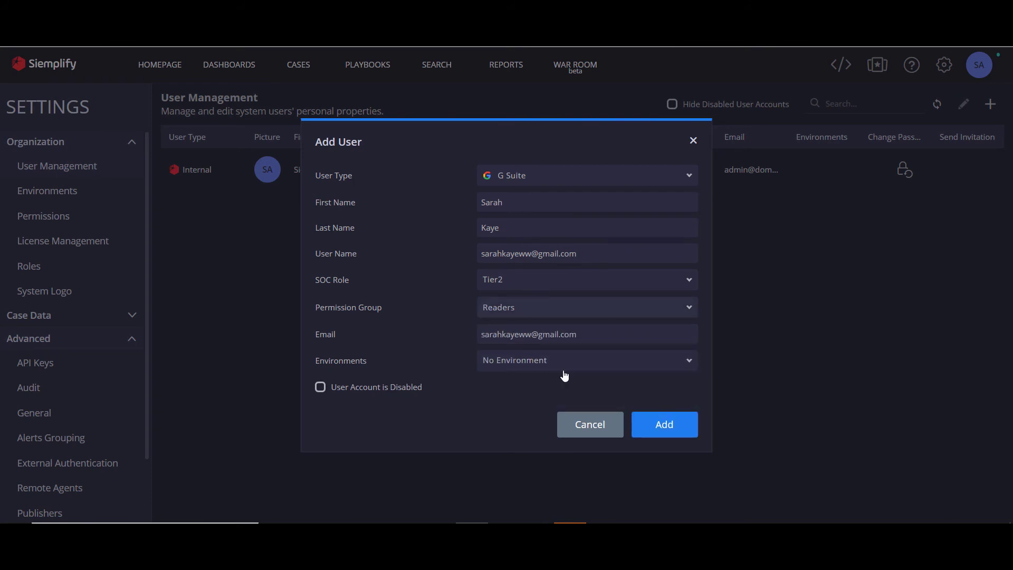
left_click(657, 425)
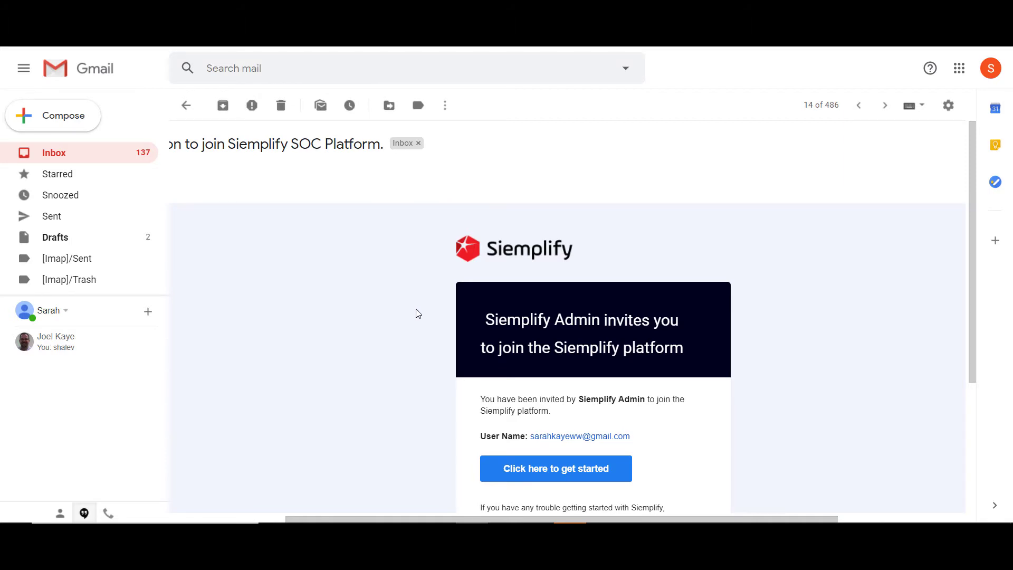
scroll(417, 314, "down", 2)
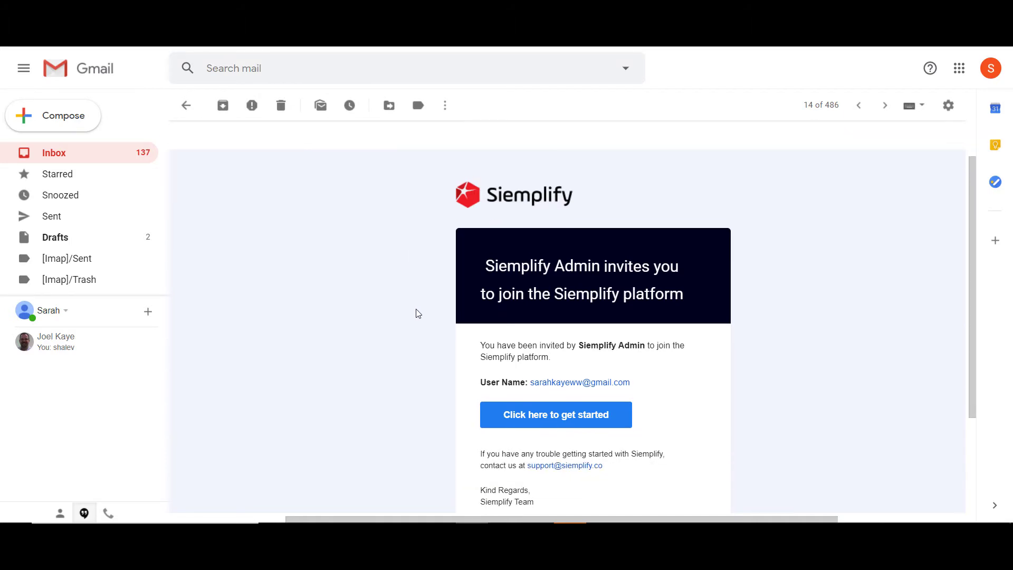
scroll(416, 314, "up", 2)
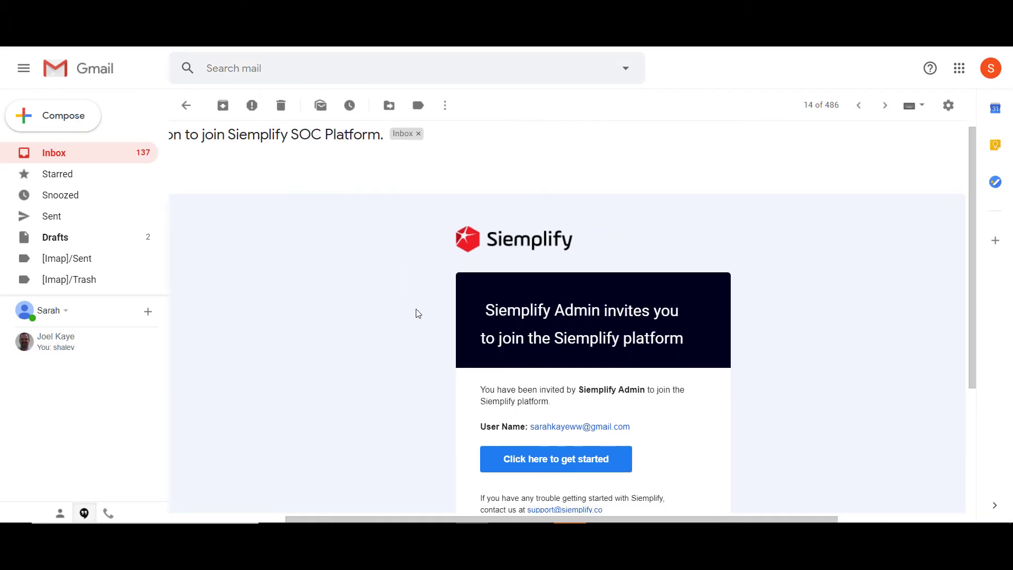
scroll(417, 312, "down", 4)
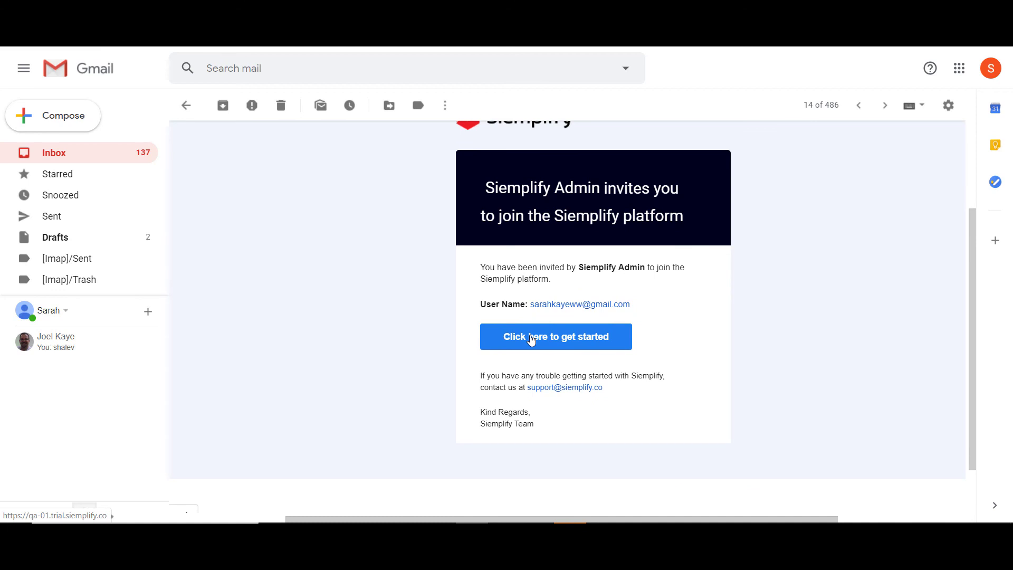